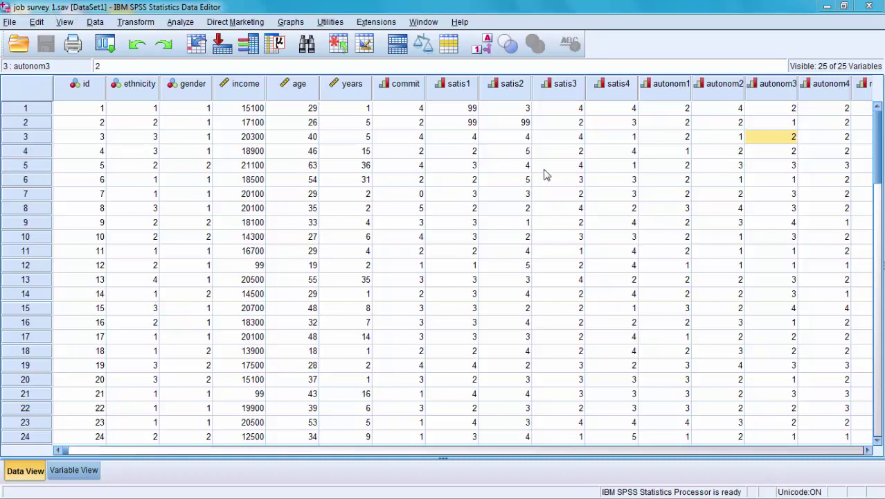
Step: Switch the job survey 1.sav Data Editor to Variable View to list its 25 variables
{"action": "left_click", "coordinate": [77, 470]}
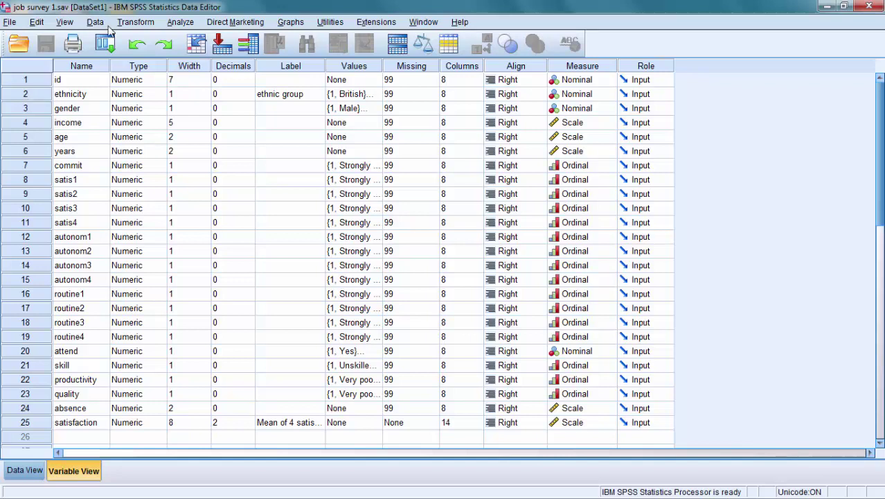
Step: Reset the Frequencies dialog and make ethnic group its only analysis variable
{"action": "left_click", "coordinate": [181, 22]}
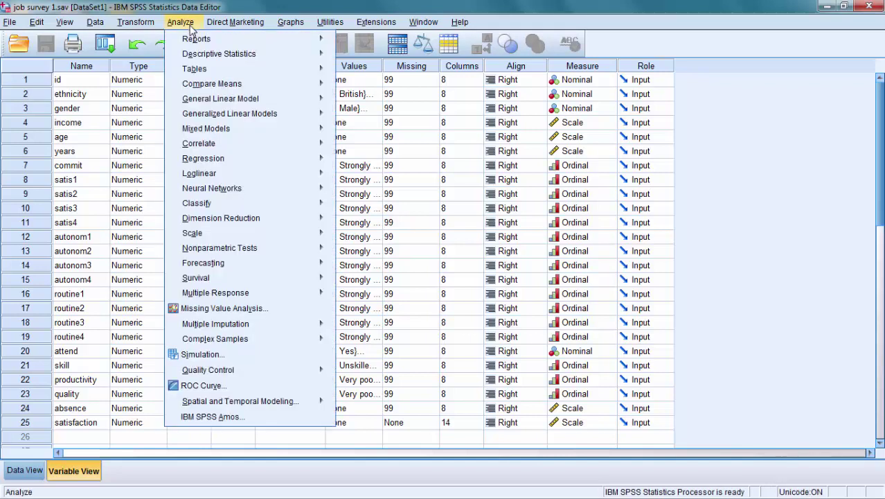
{"action": "mouse_move", "coordinate": [203, 57]}
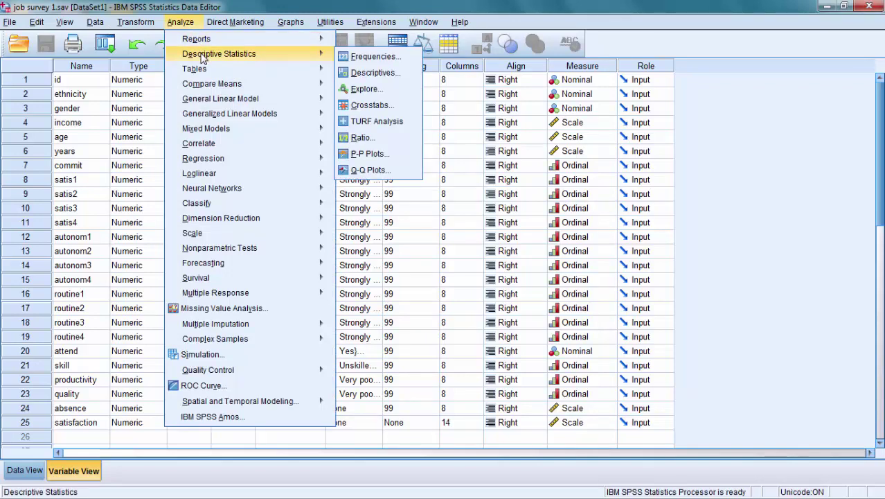
{"action": "left_click", "coordinate": [359, 58]}
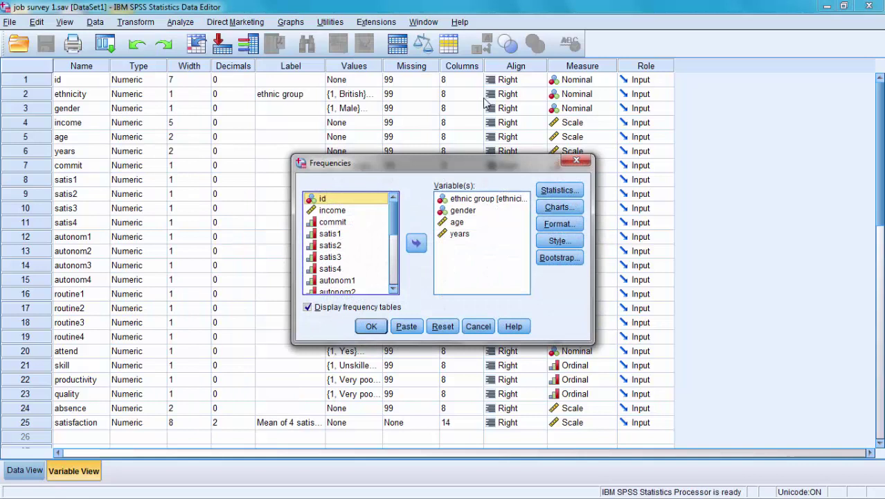
{"action": "key", "text": "alt+r"}
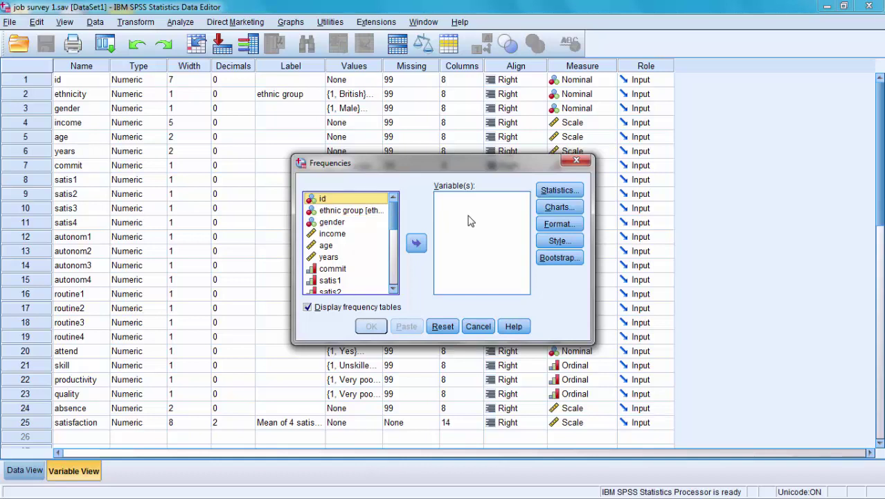
{"action": "left_click", "coordinate": [356, 211]}
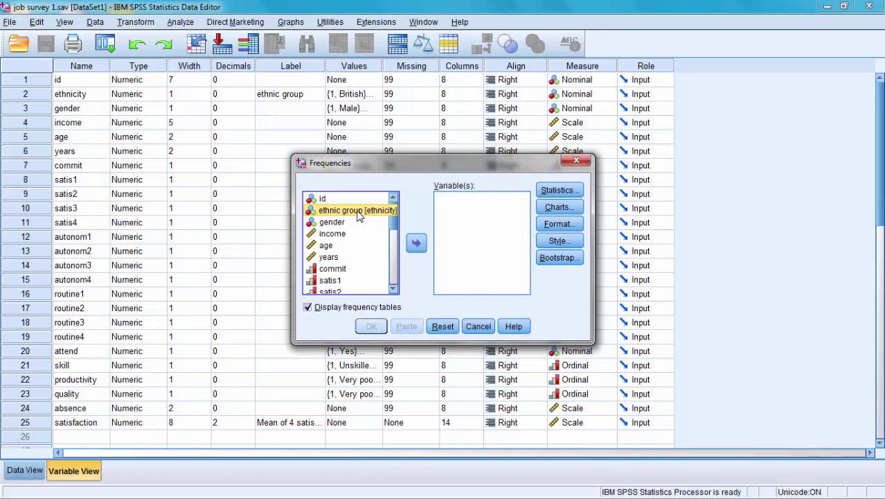
{"action": "left_click", "coordinate": [416, 243]}
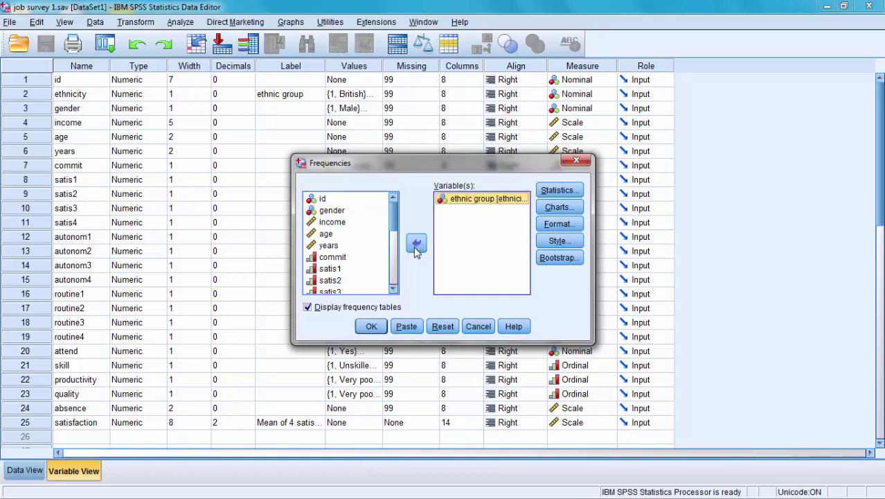
Step: Run the ethnic group frequencies, maximize the Viewer, and inspect the Statistics and ethnic group tables
{"action": "left_click", "coordinate": [369, 329]}
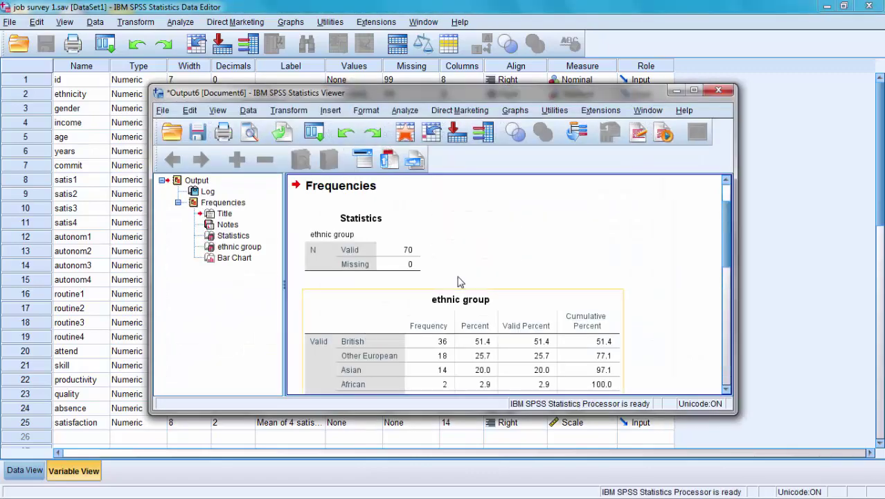
{"action": "left_click", "coordinate": [693, 90]}
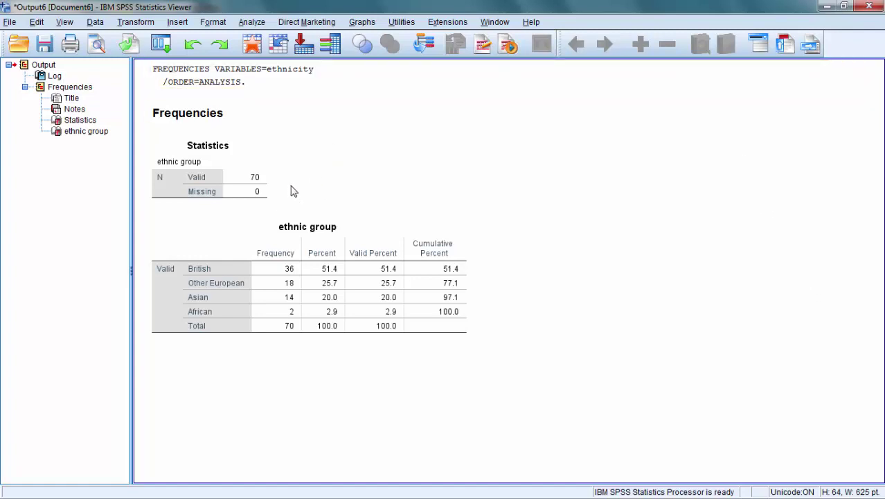
{"action": "left_click", "coordinate": [220, 179]}
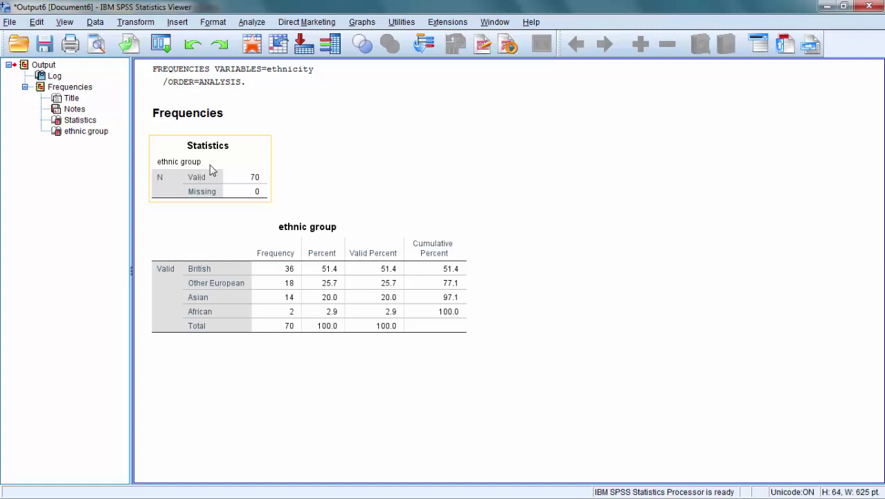
{"action": "left_click", "coordinate": [271, 187]}
{"action": "left_click", "coordinate": [275, 200]}
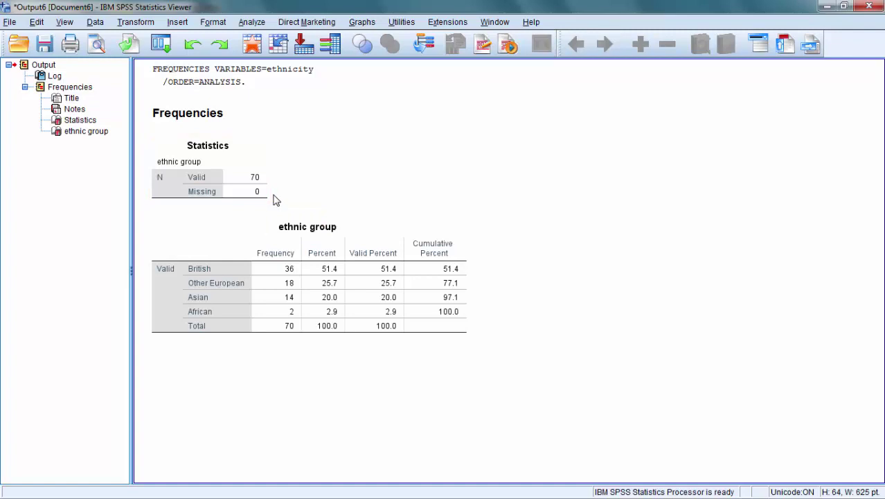
{"action": "left_click", "coordinate": [219, 182]}
{"action": "left_click", "coordinate": [300, 172]}
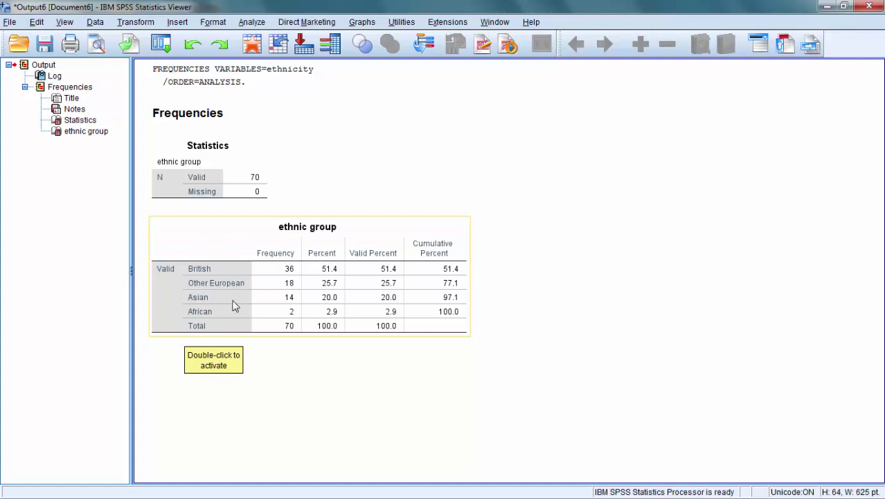
{"action": "left_click", "coordinate": [233, 275]}
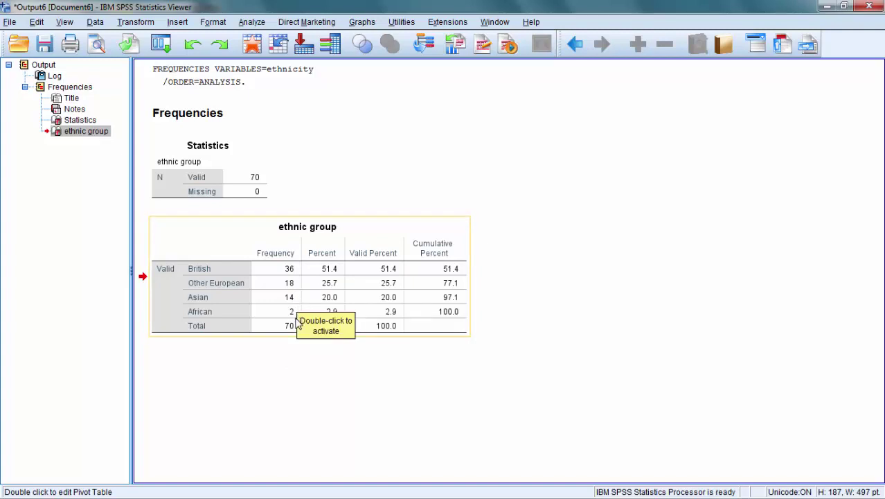
{"action": "left_click", "coordinate": [289, 381]}
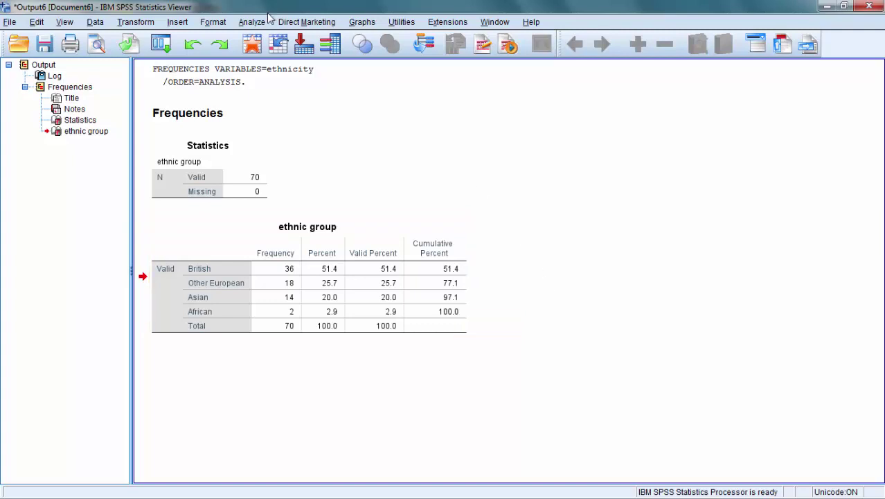
Step: Reopen Frequencies and add gender to Variable(s) alongside ethnic group
{"action": "left_click", "coordinate": [250, 22]}
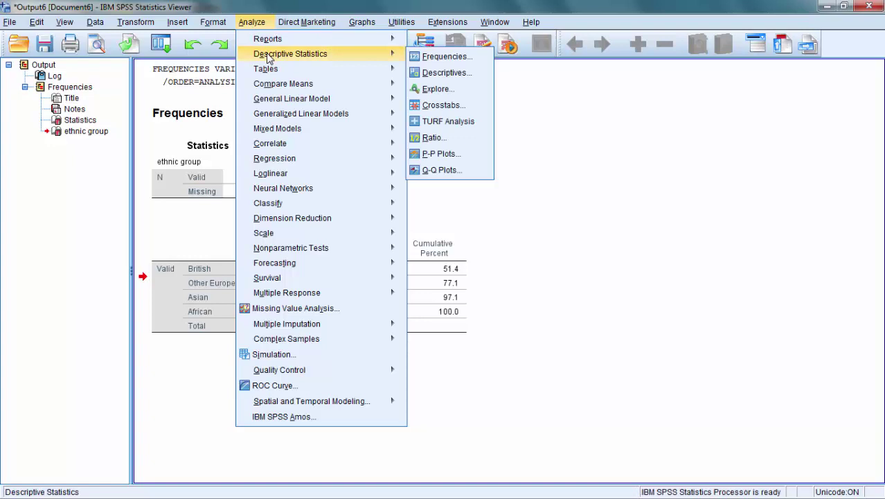
{"action": "left_click", "coordinate": [426, 60]}
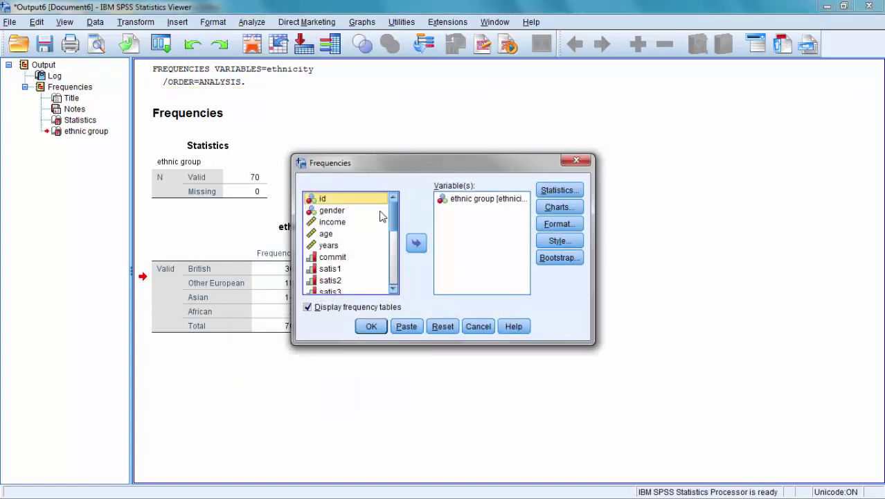
{"action": "left_click", "coordinate": [340, 211]}
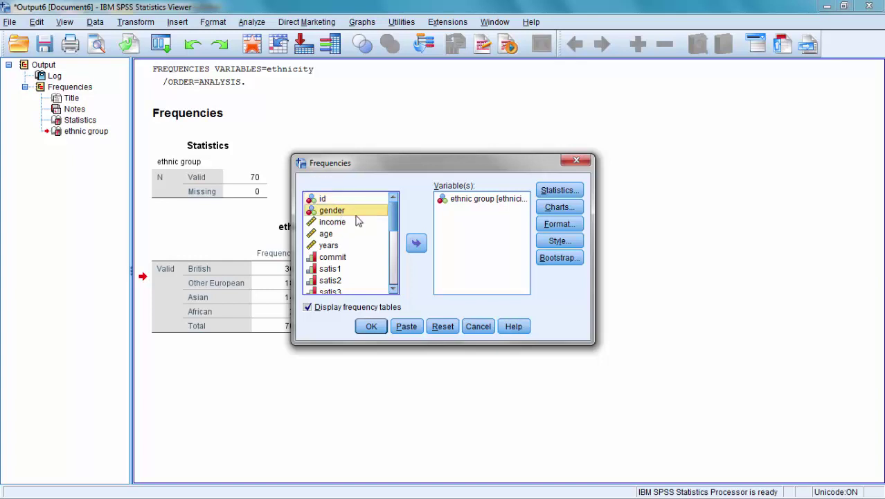
{"action": "left_click", "coordinate": [416, 244]}
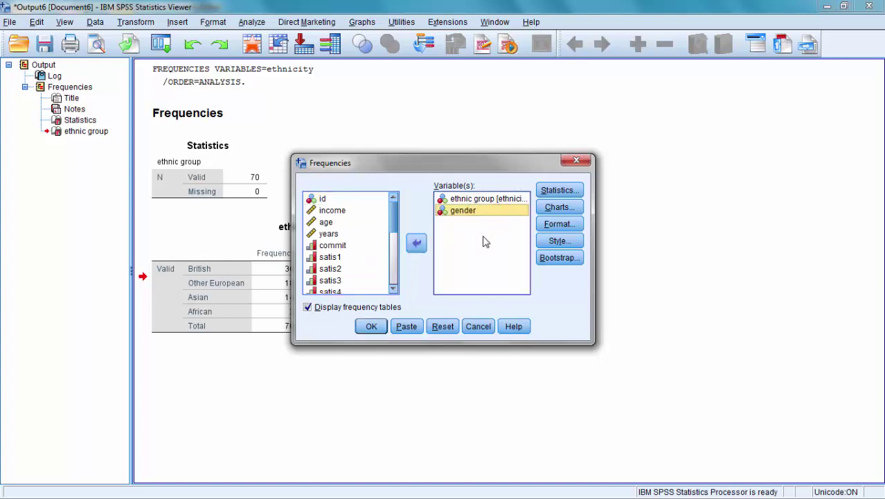
{"action": "left_click", "coordinate": [482, 199]}
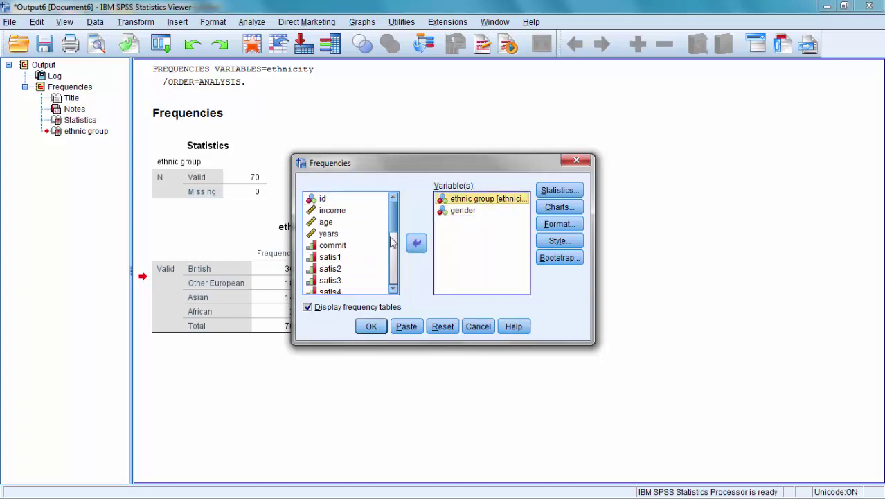
{"action": "left_click_drag", "start_coordinate": [397, 243], "coordinate": [391, 275]}
{"action": "left_click", "coordinate": [398, 242]}
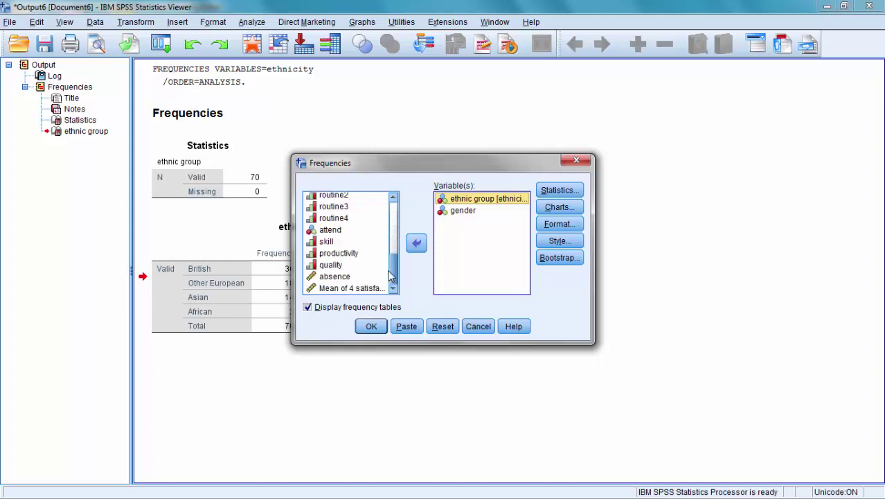
Step: Add attend, run the analysis, and review gender (Male 39, Female 31) and attend (Yes 46, No 24)
{"action": "double_click", "coordinate": [330, 229]}
{"action": "left_click", "coordinate": [371, 327]}
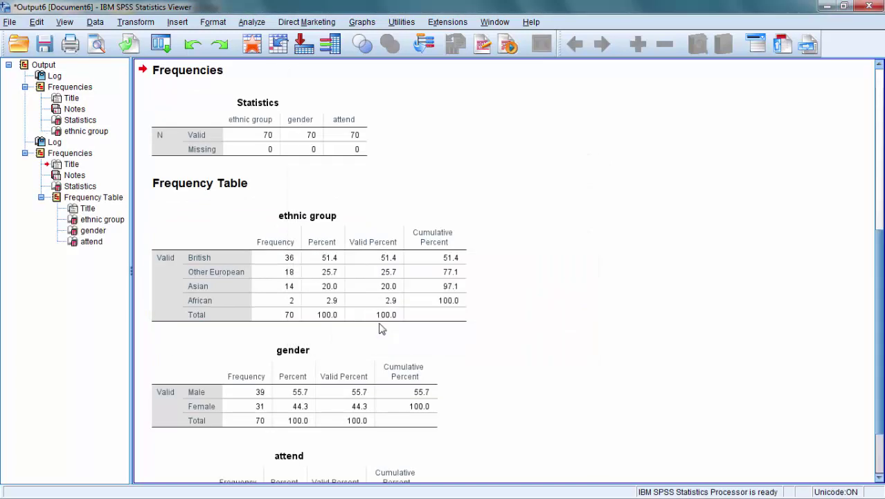
{"action": "left_click", "coordinate": [878, 134]}
{"action": "left_click_drag", "start_coordinate": [879, 183], "coordinate": [874, 357]}
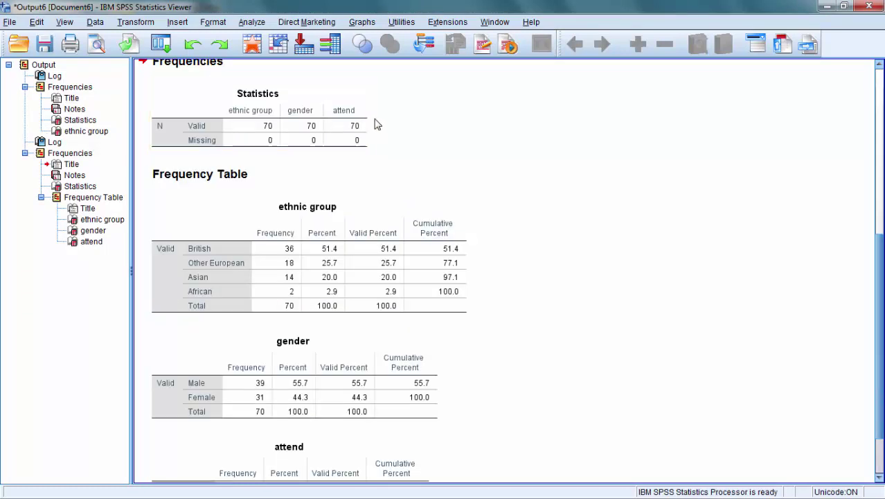
{"action": "left_click", "coordinate": [357, 125]}
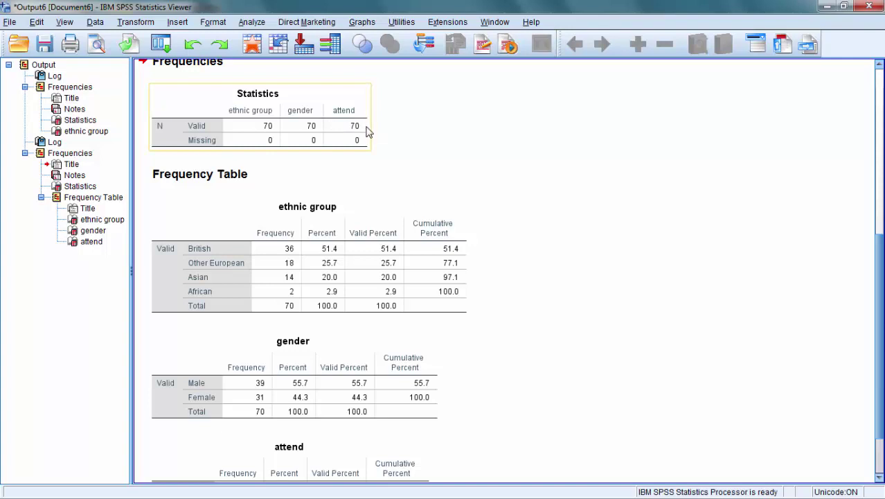
{"action": "left_click", "coordinate": [369, 131]}
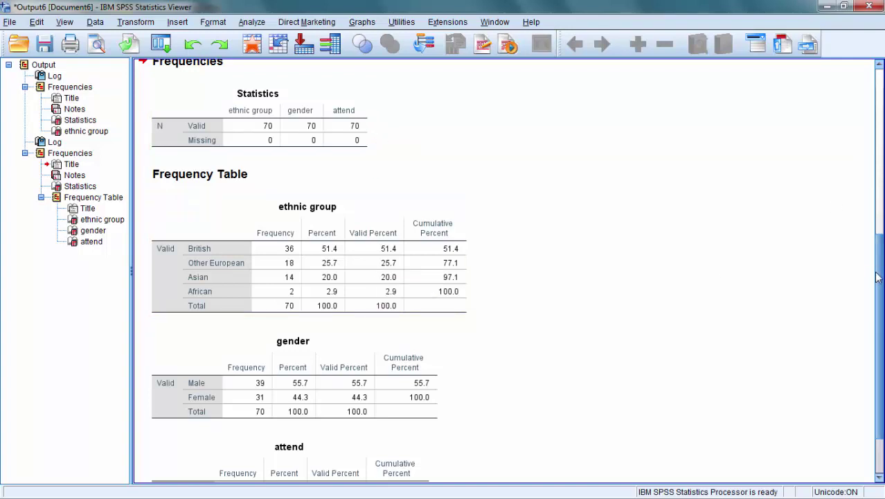
{"action": "left_click_drag", "start_coordinate": [878, 277], "coordinate": [878, 312]}
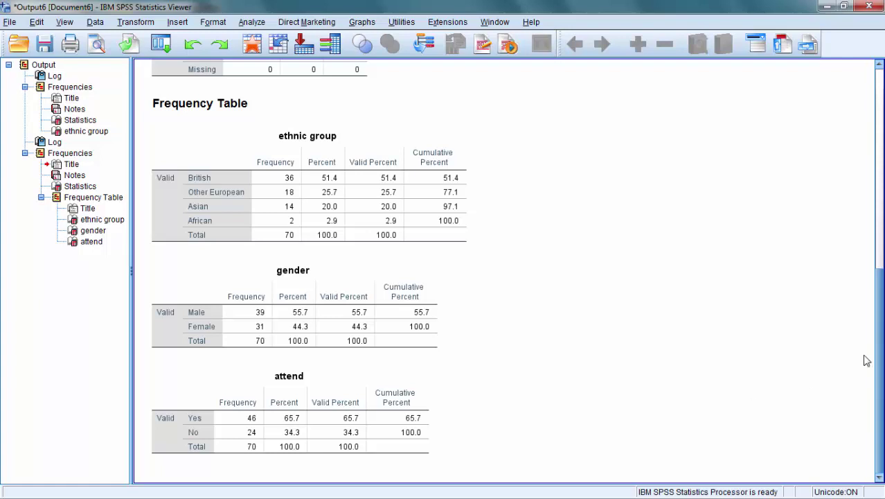
Step: Run a new Frequencies analysis with income and age as the variables
{"action": "left_click", "coordinate": [255, 22]}
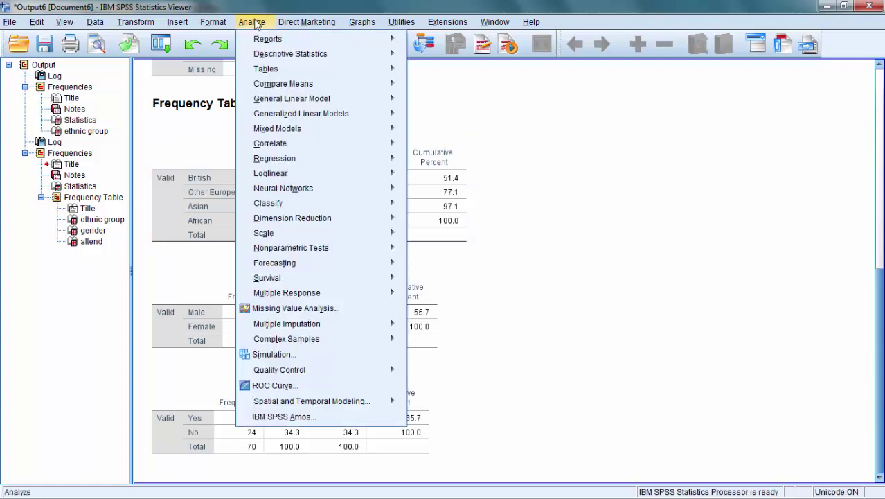
{"action": "mouse_move", "coordinate": [263, 54]}
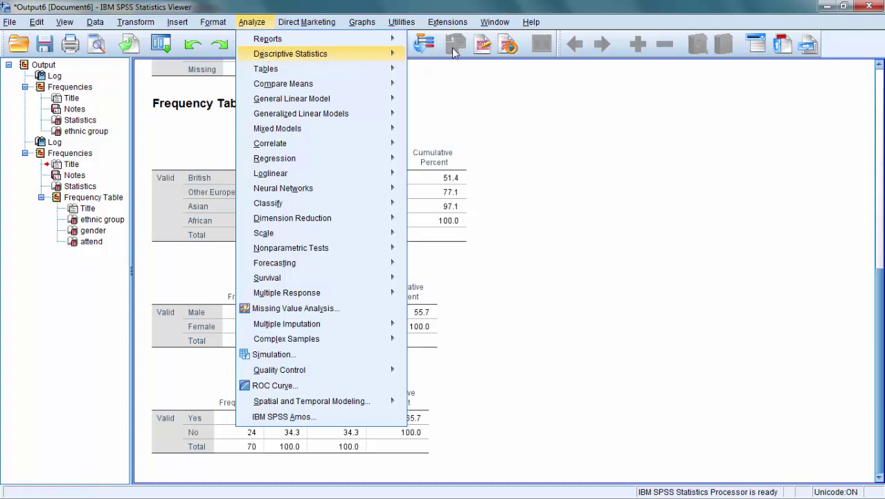
{"action": "left_click", "coordinate": [450, 55]}
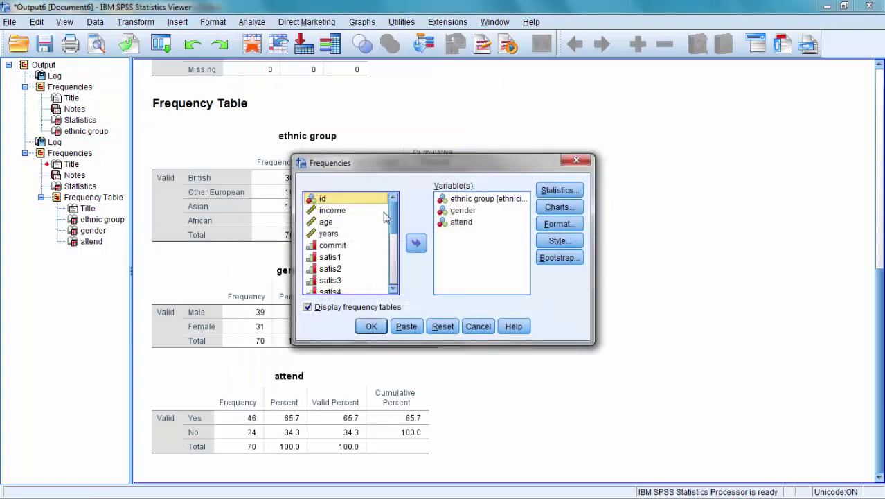
{"action": "double_click", "coordinate": [332, 210]}
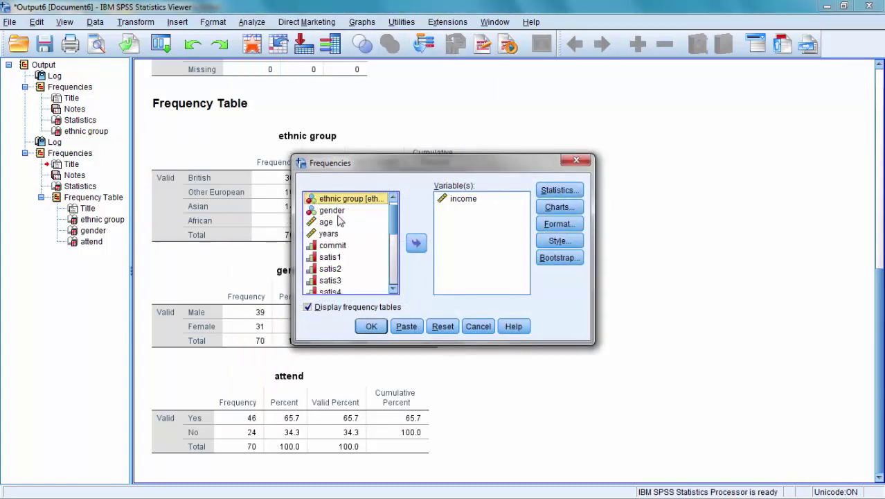
{"action": "left_click", "coordinate": [332, 223]}
{"action": "left_click", "coordinate": [416, 243]}
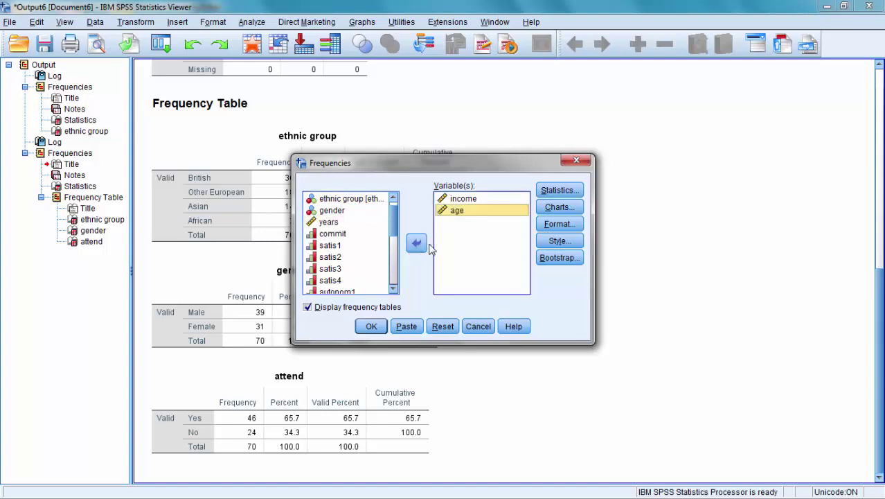
{"action": "left_click", "coordinate": [367, 326]}
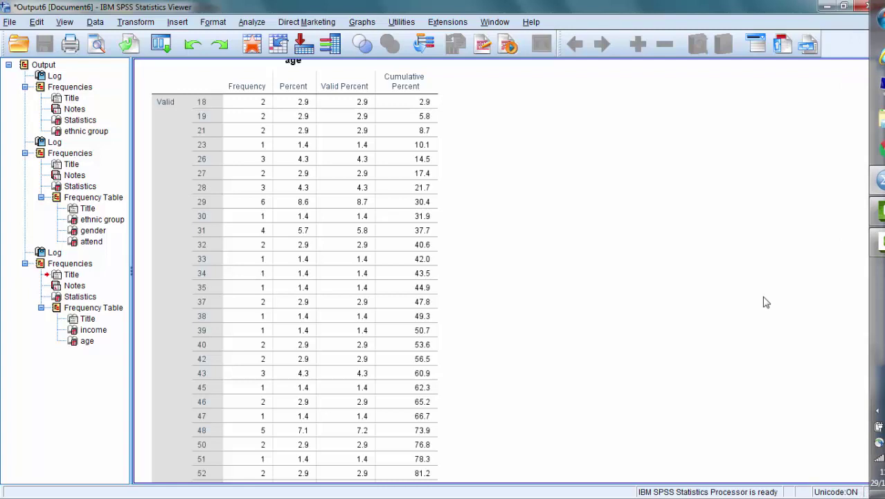
{"action": "left_click", "coordinate": [381, 259]}
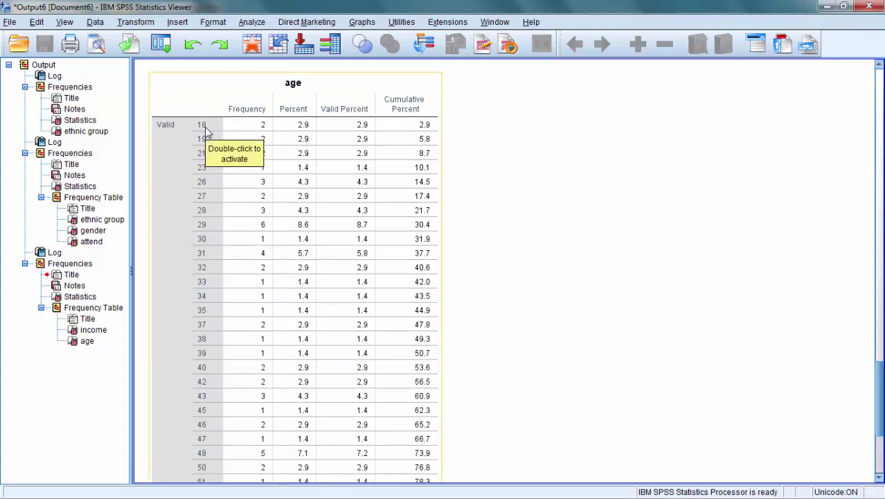
{"action": "left_click", "coordinate": [663, 195]}
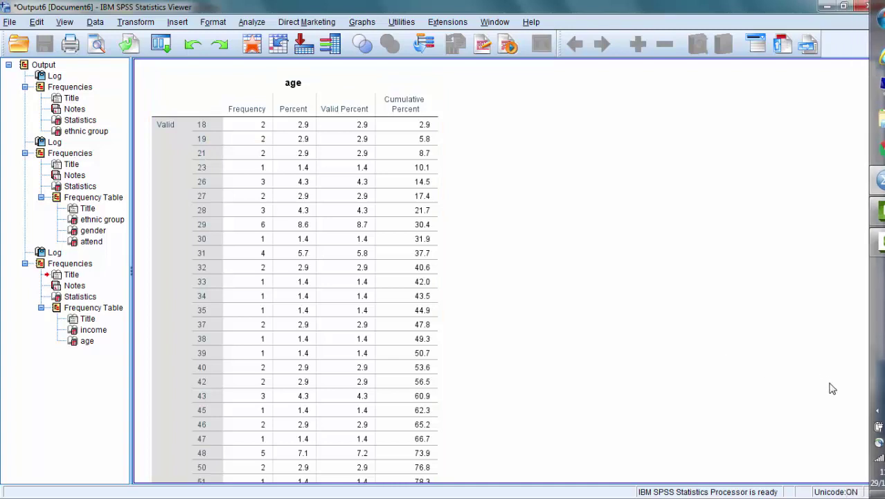
{"action": "left_click_drag", "start_coordinate": [878, 397], "coordinate": [874, 438]}
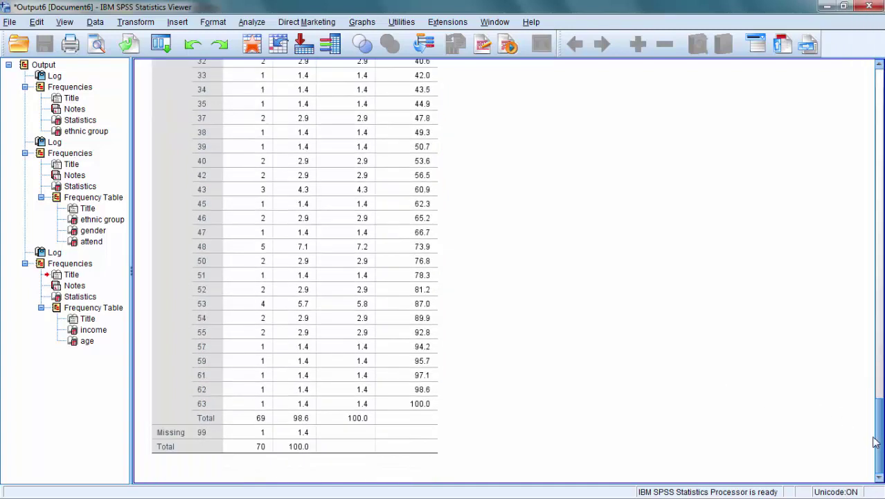
{"action": "left_click", "coordinate": [408, 432]}
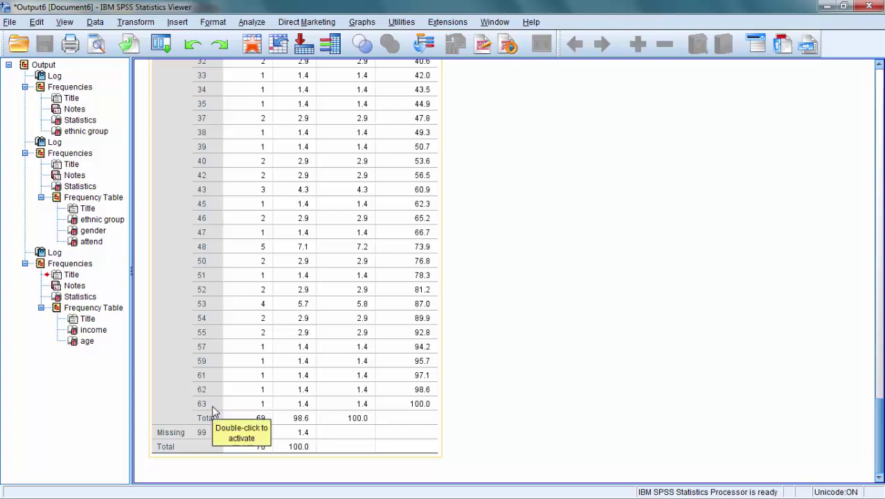
{"action": "left_click", "coordinate": [499, 416]}
{"action": "scroll", "coordinate": [651, 120], "scroll_direction": "up", "scroll_amount": 5}
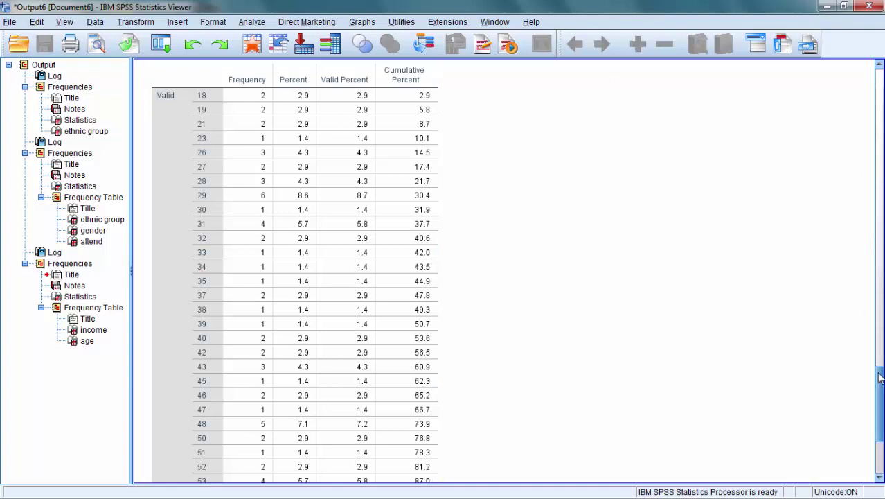
{"action": "left_click_drag", "start_coordinate": [880, 370], "coordinate": [815, 351]}
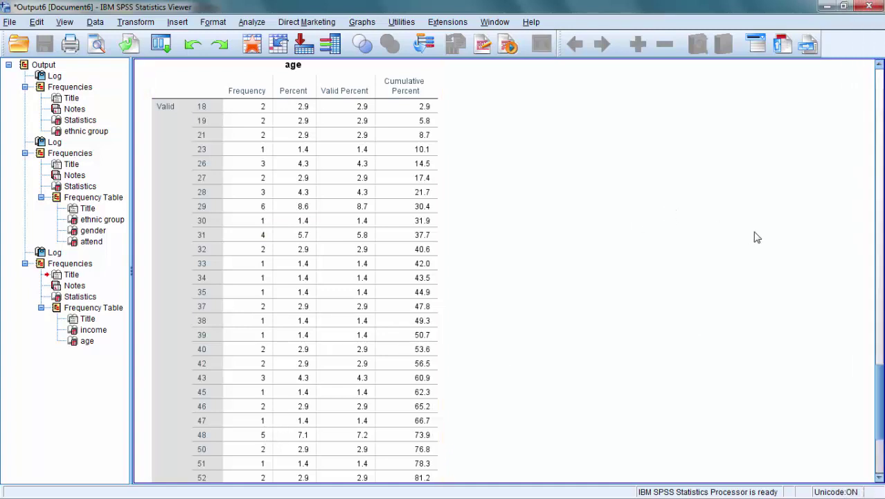
{"action": "left_click", "coordinate": [880, 160]}
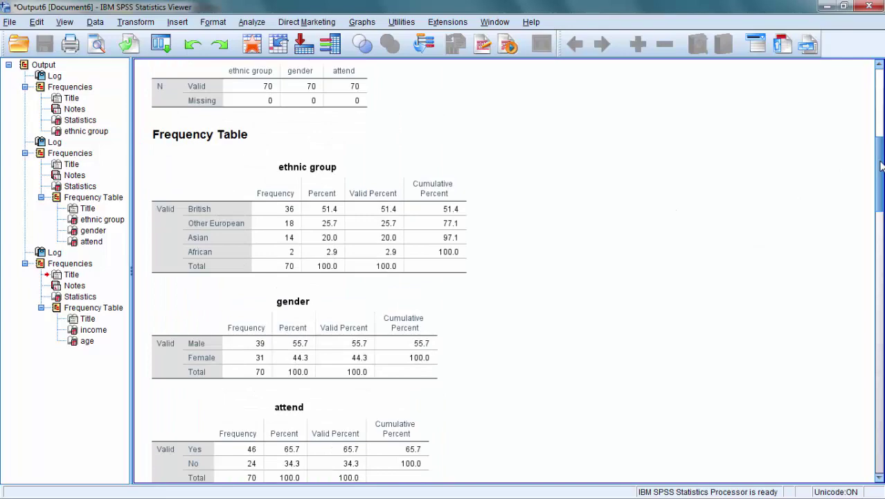
{"action": "left_click_drag", "start_coordinate": [880, 163], "coordinate": [881, 272]}
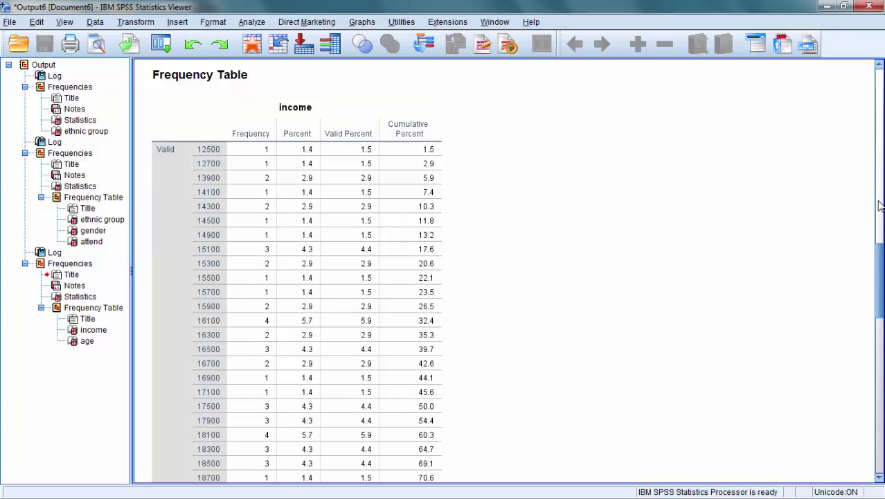
{"action": "left_click_drag", "start_coordinate": [879, 260], "coordinate": [879, 321]}
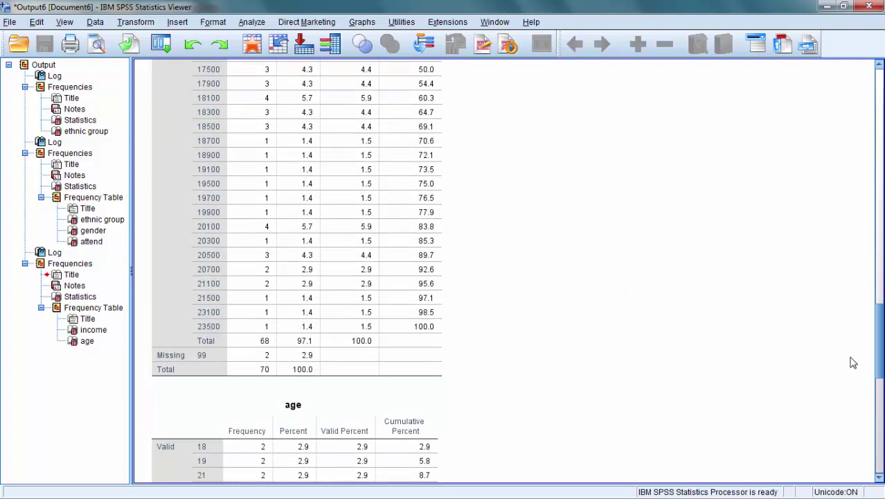
{"action": "mouse_move", "coordinate": [883, 381]}
{"action": "left_click_drag", "start_coordinate": [880, 346], "coordinate": [875, 313]}
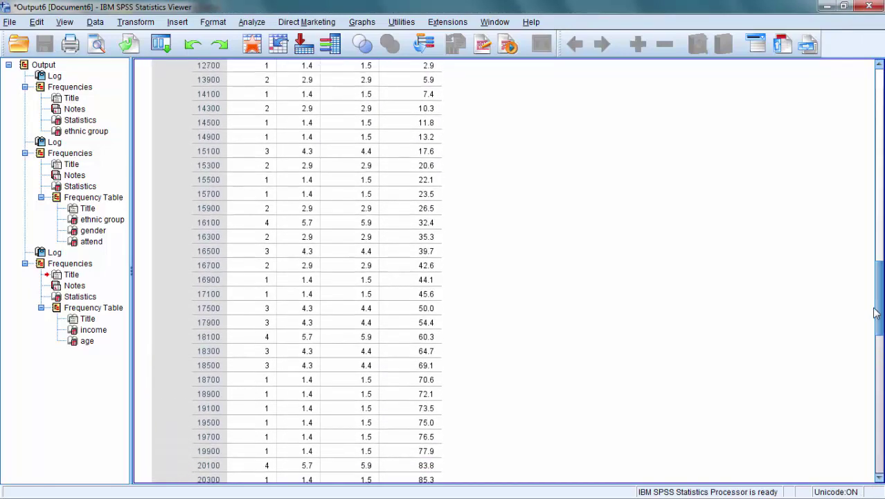